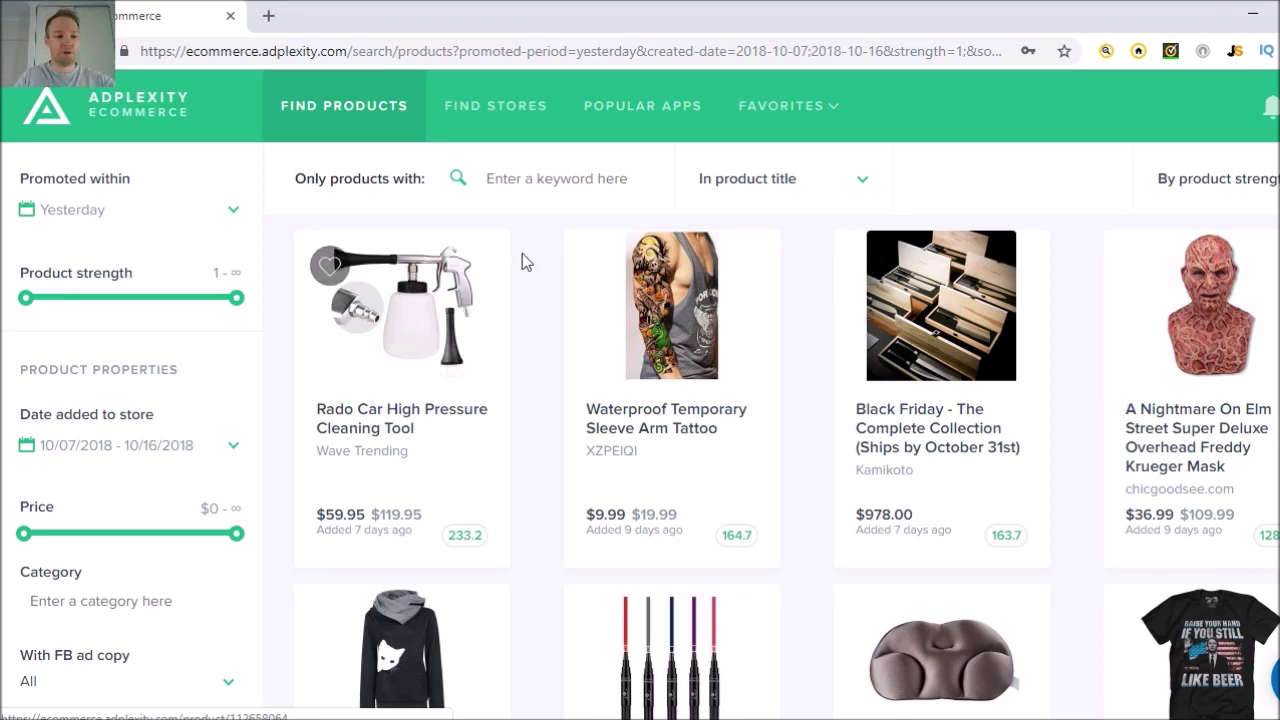
- Read the product strength score explanation, then close it
scroll(306, 263, "down", 1)
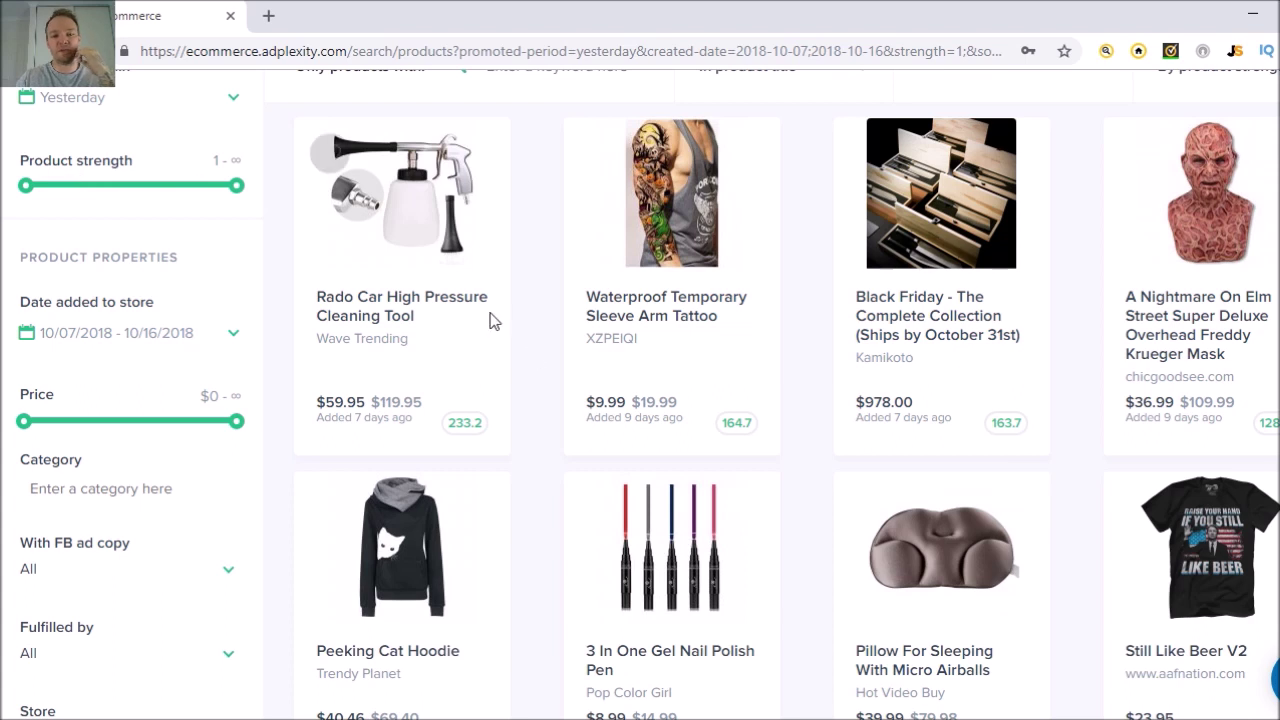
mouse_move(468, 428)
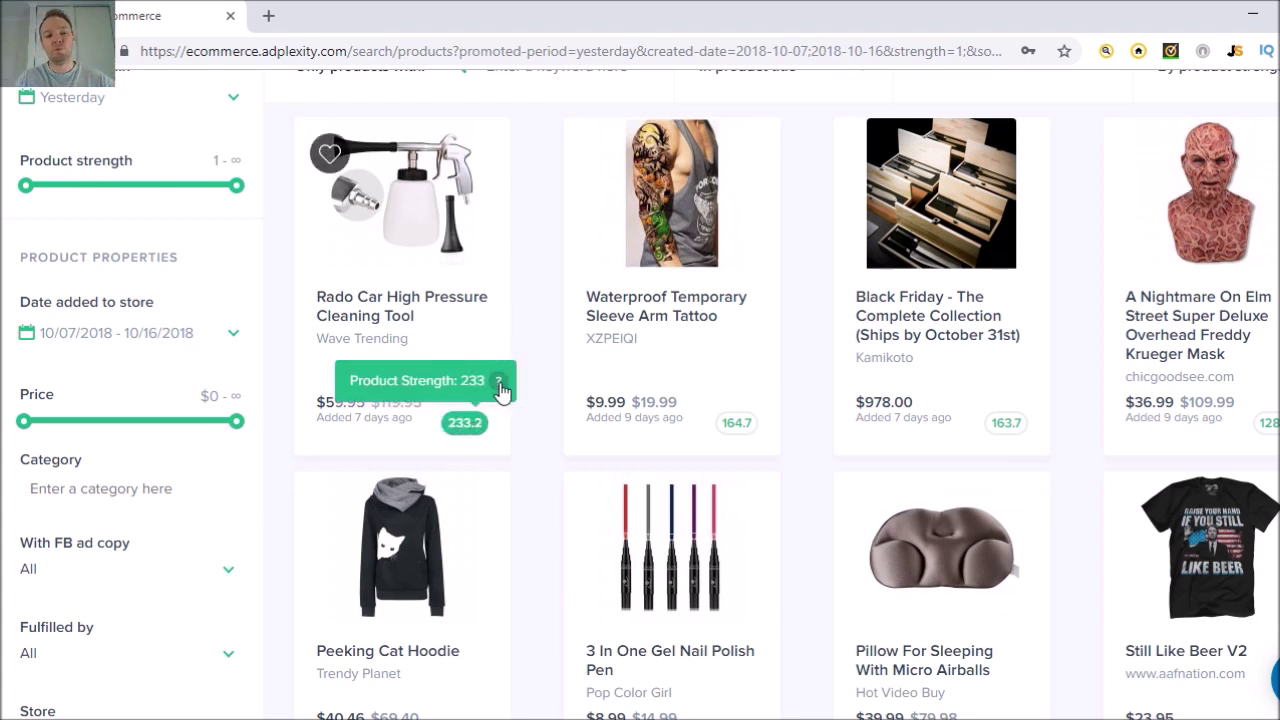
left_click(500, 385)
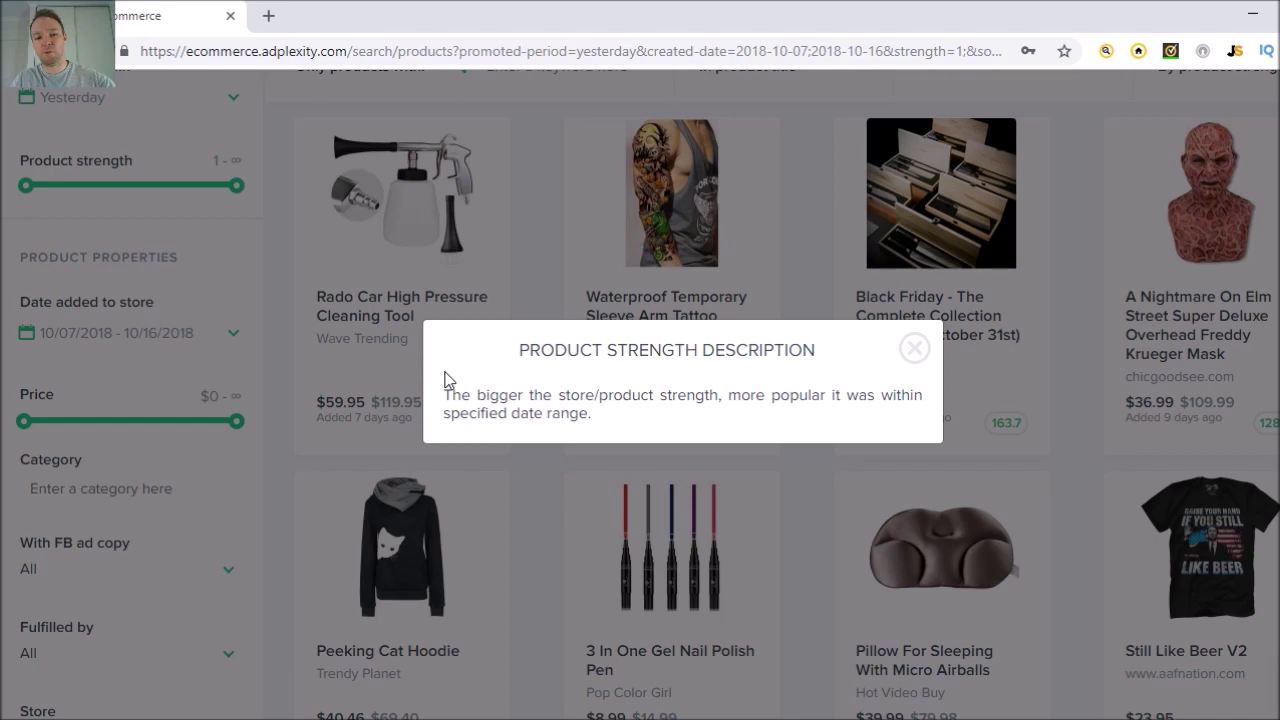
left_click(915, 350)
scroll(520, 260, "down", 1)
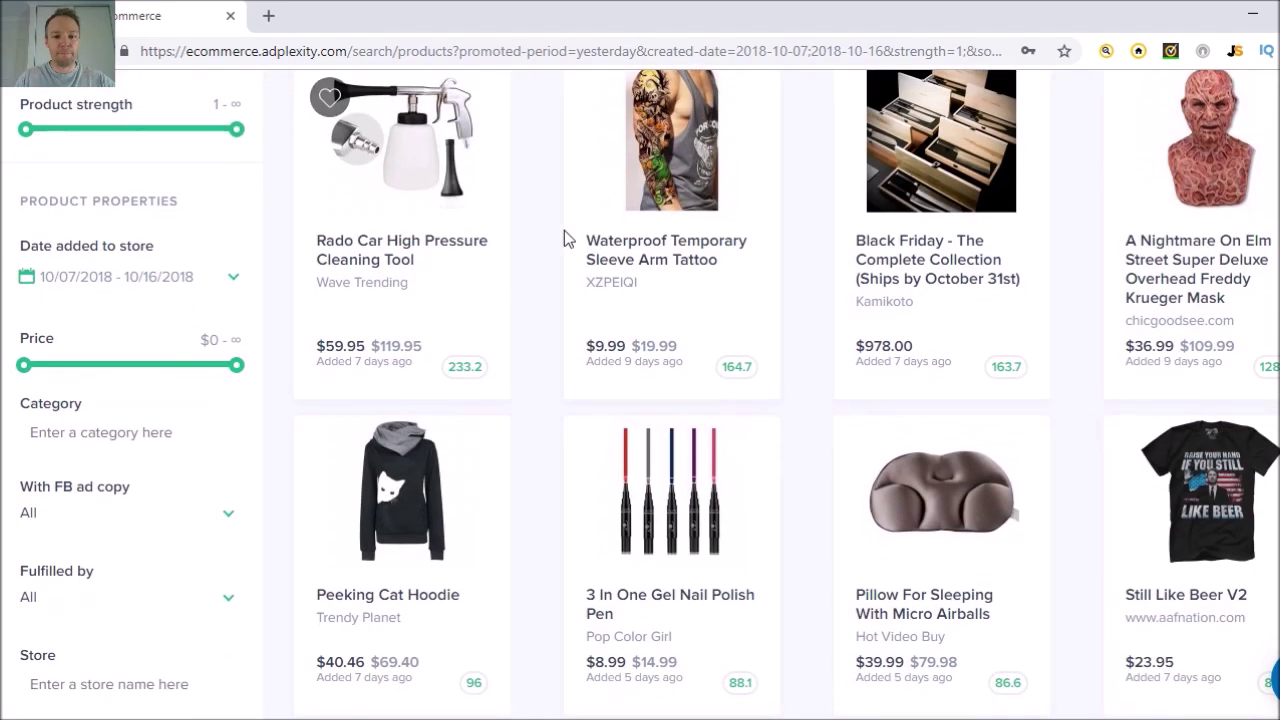
scroll(564, 230, "up", 2)
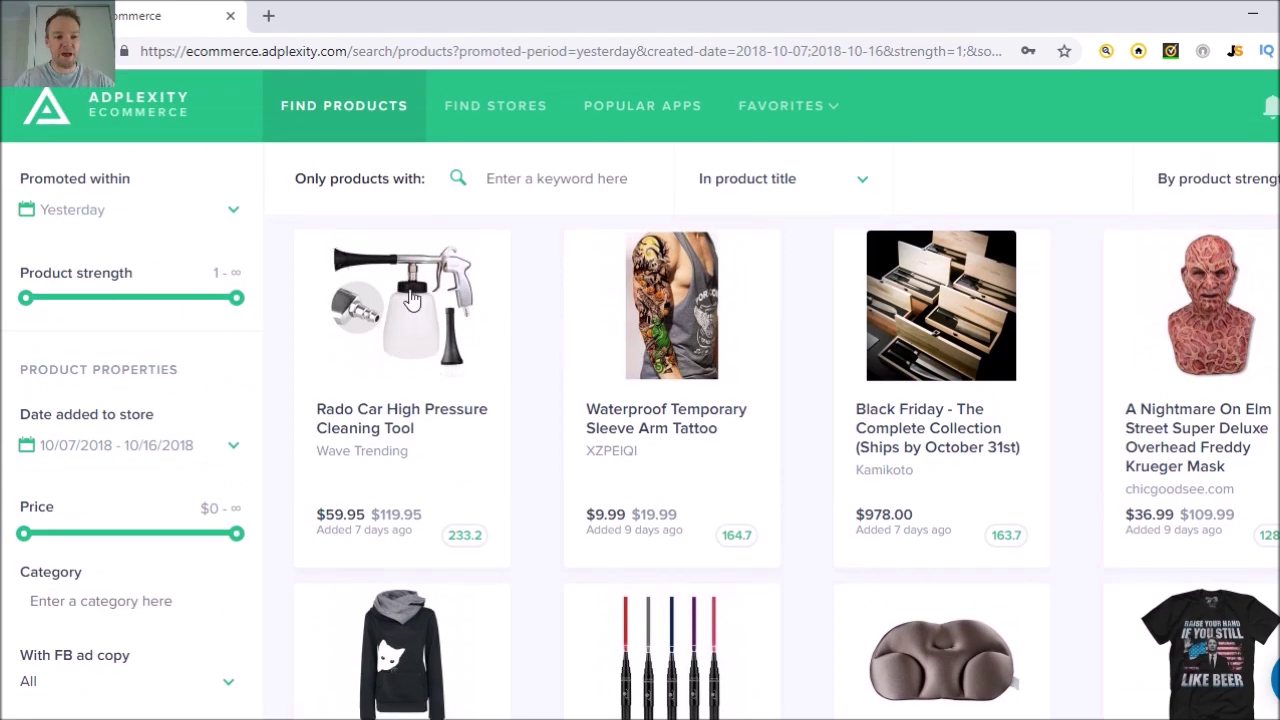
- Set the sidebar Price slider to a $19–$50 range
scroll(281, 341, "down", 1)
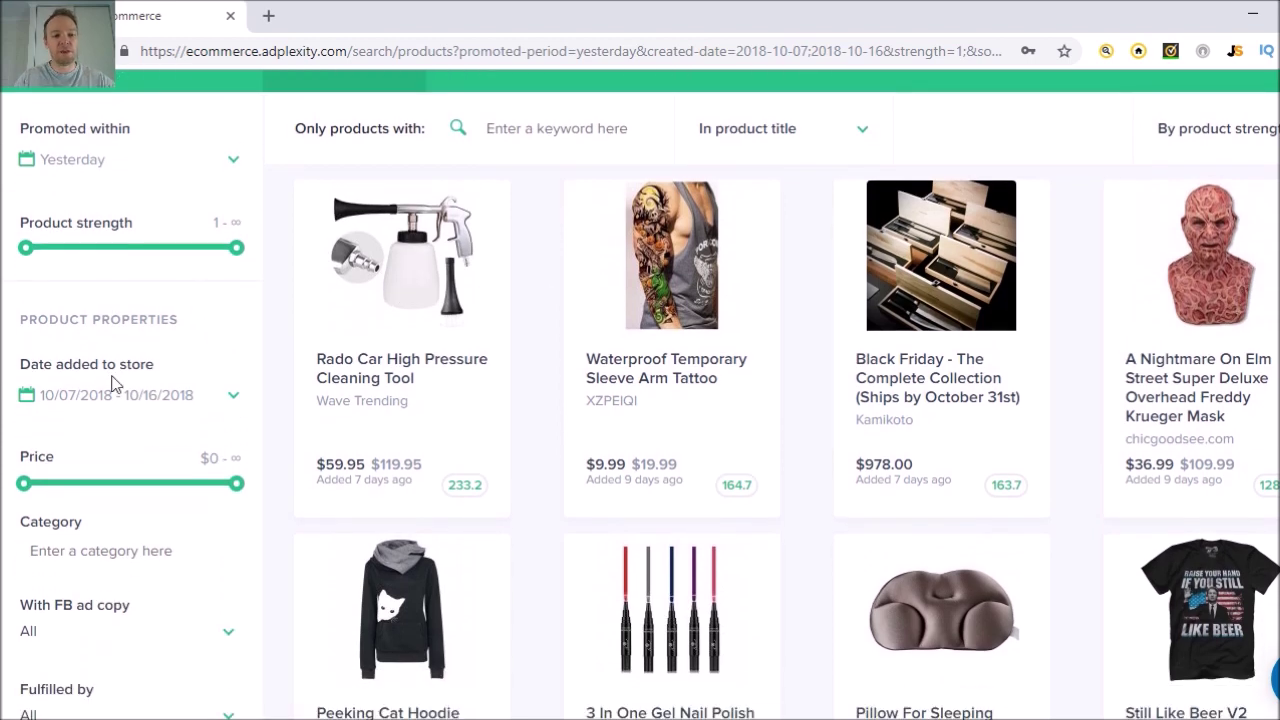
scroll(250, 318, "down", 1)
scroll(249, 318, "down", 1)
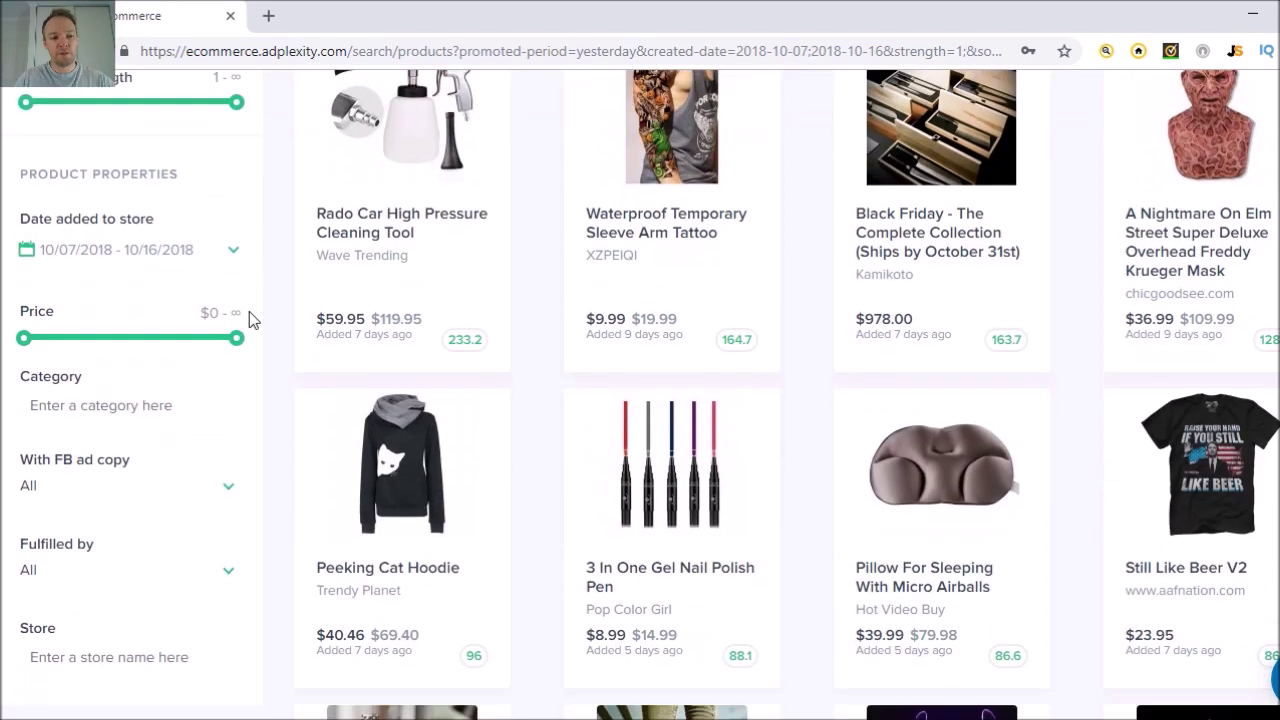
left_click_drag(29, 343, 63, 347)
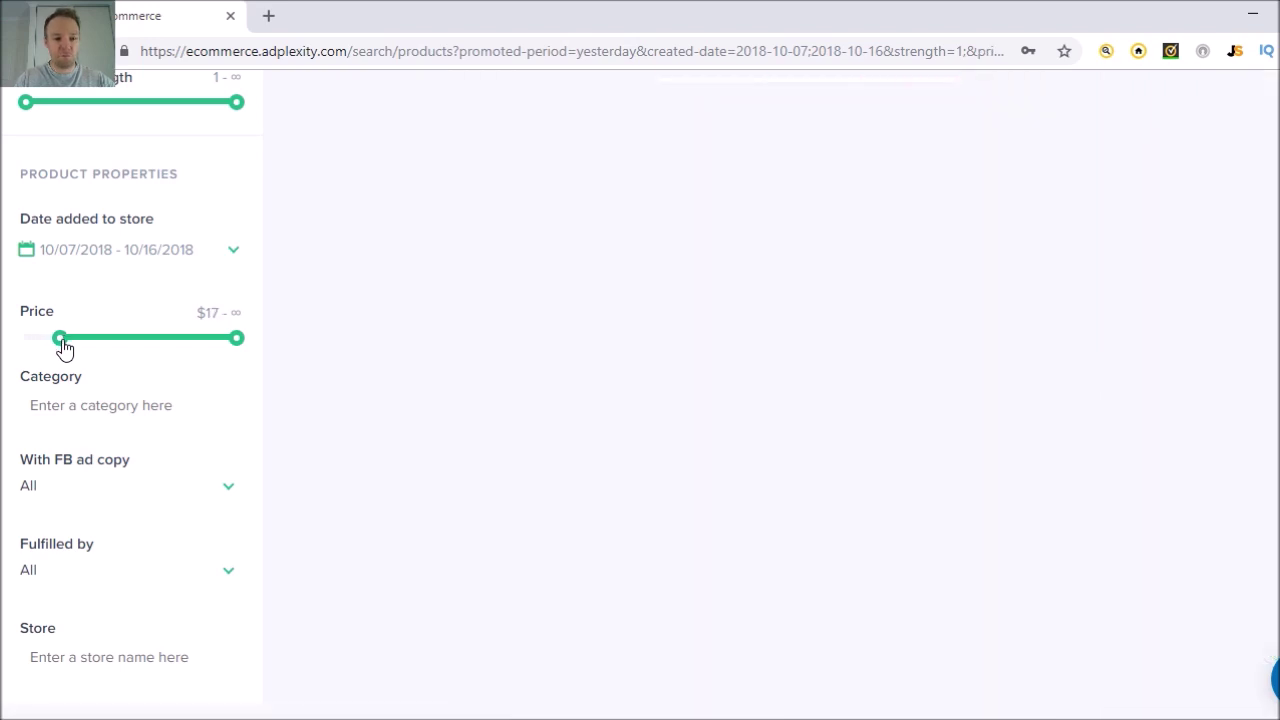
left_click_drag(66, 347, 66, 351)
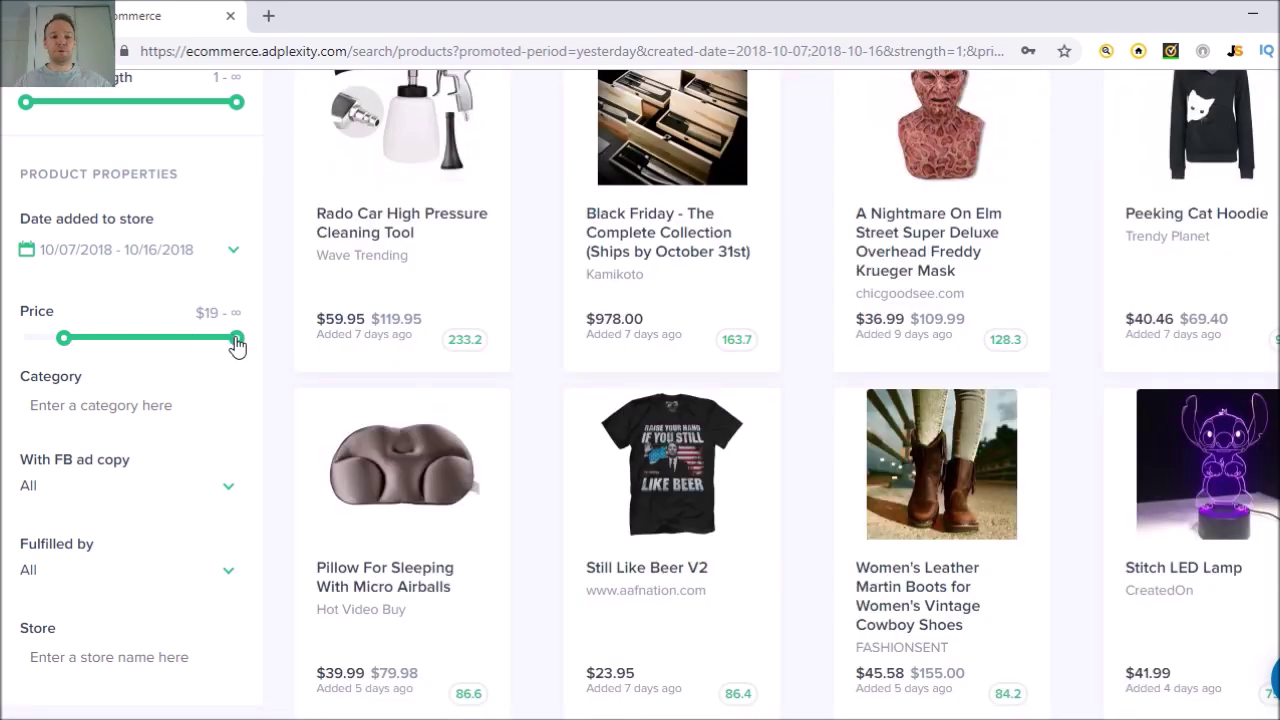
left_click_drag(237, 345, 130, 345)
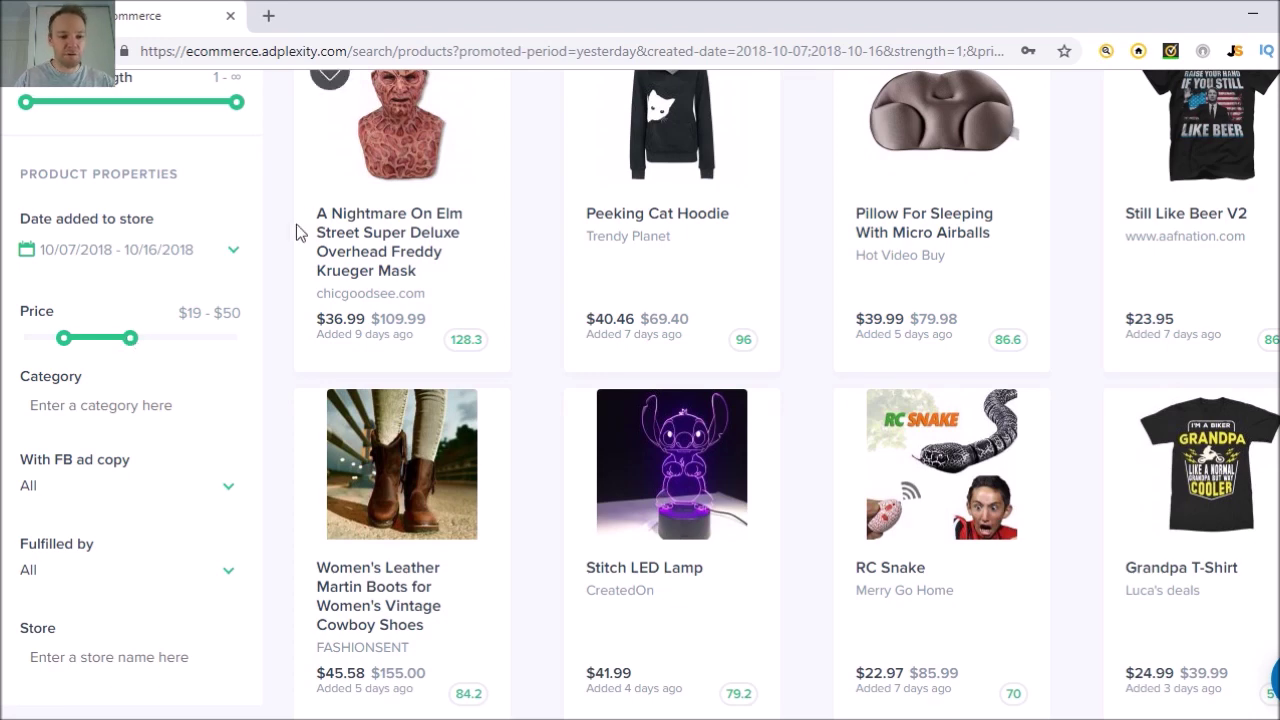
scroll(296, 232, "down", 1)
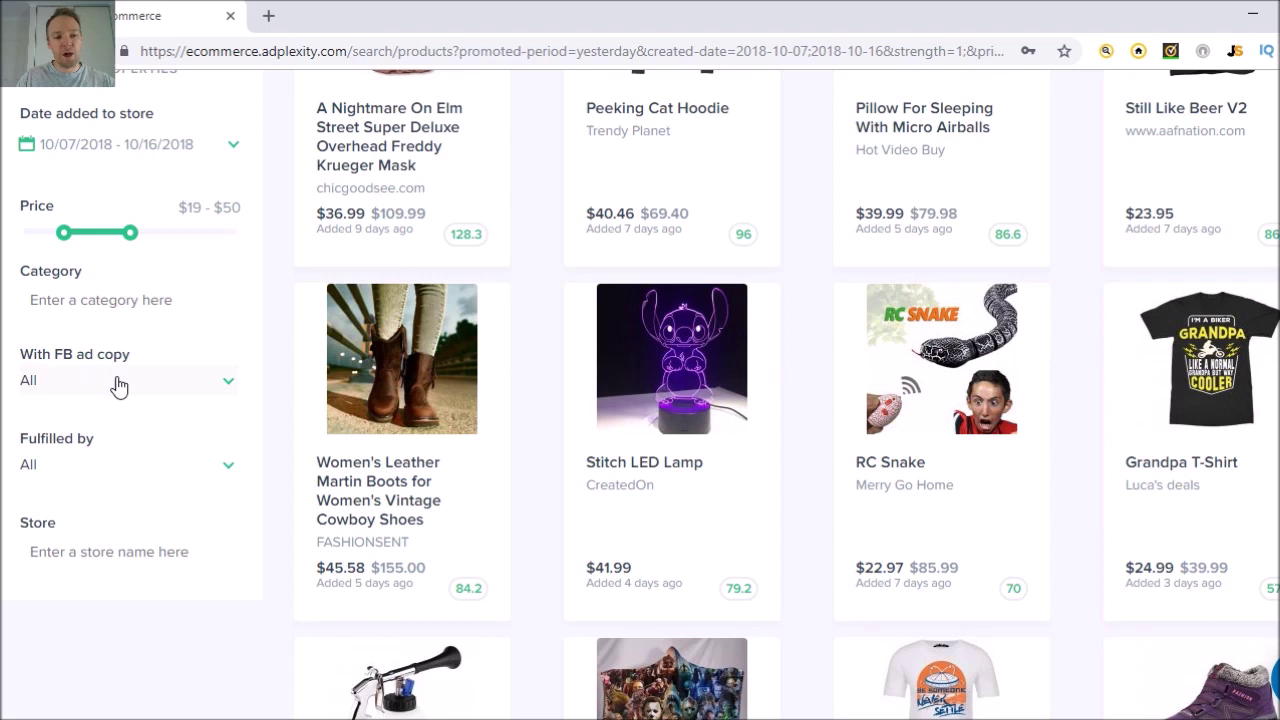
left_click(226, 486)
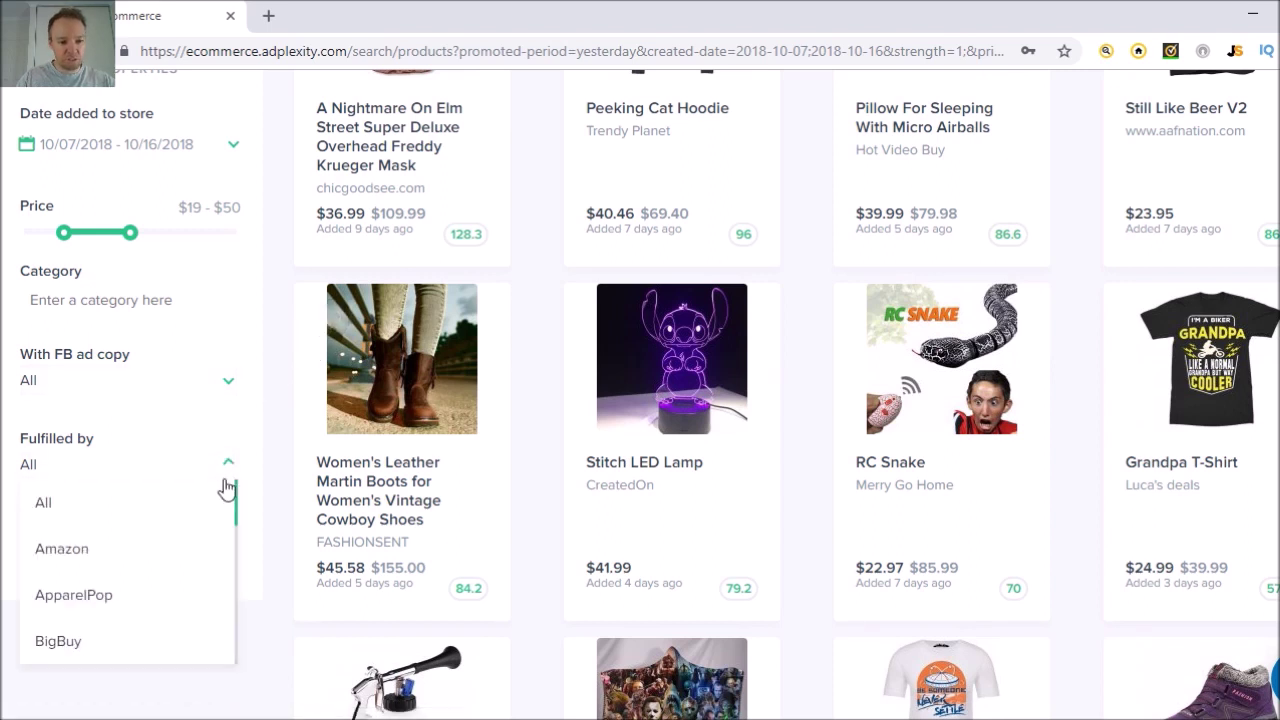
- Close the Fulfilled by list unchanged and open the Promoted within choices
left_click(228, 486)
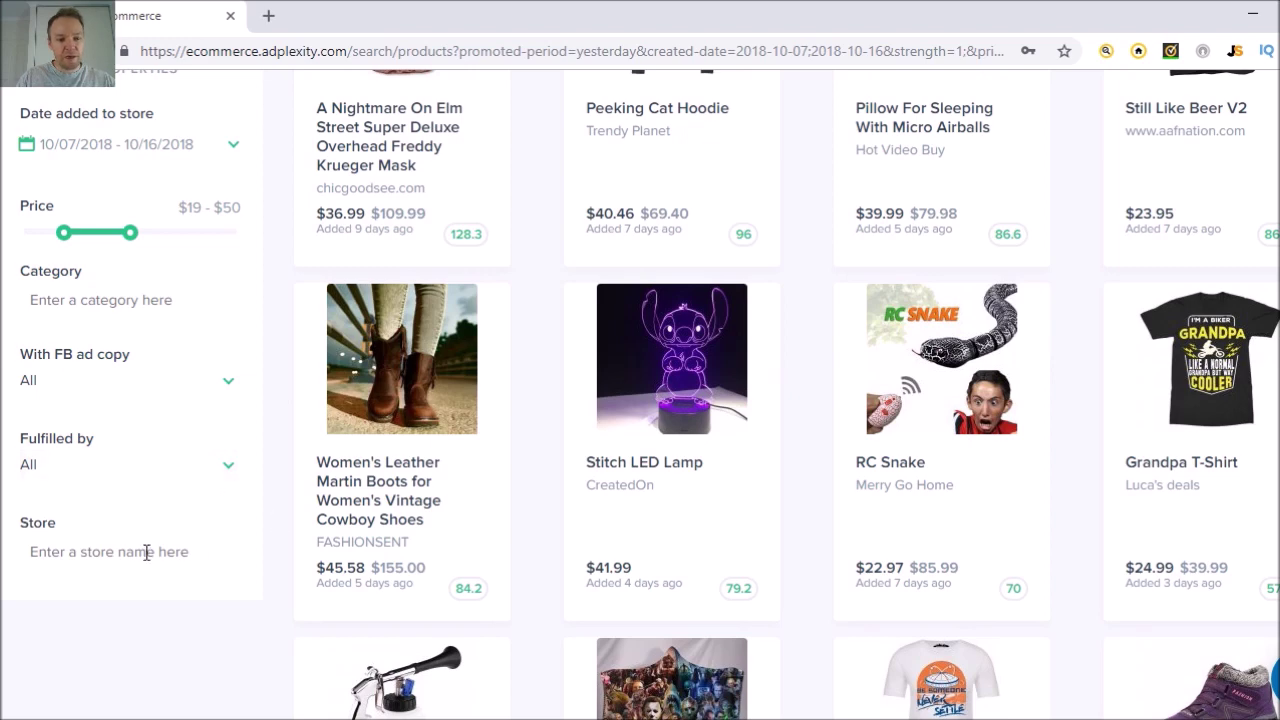
scroll(264, 428, "up", 3)
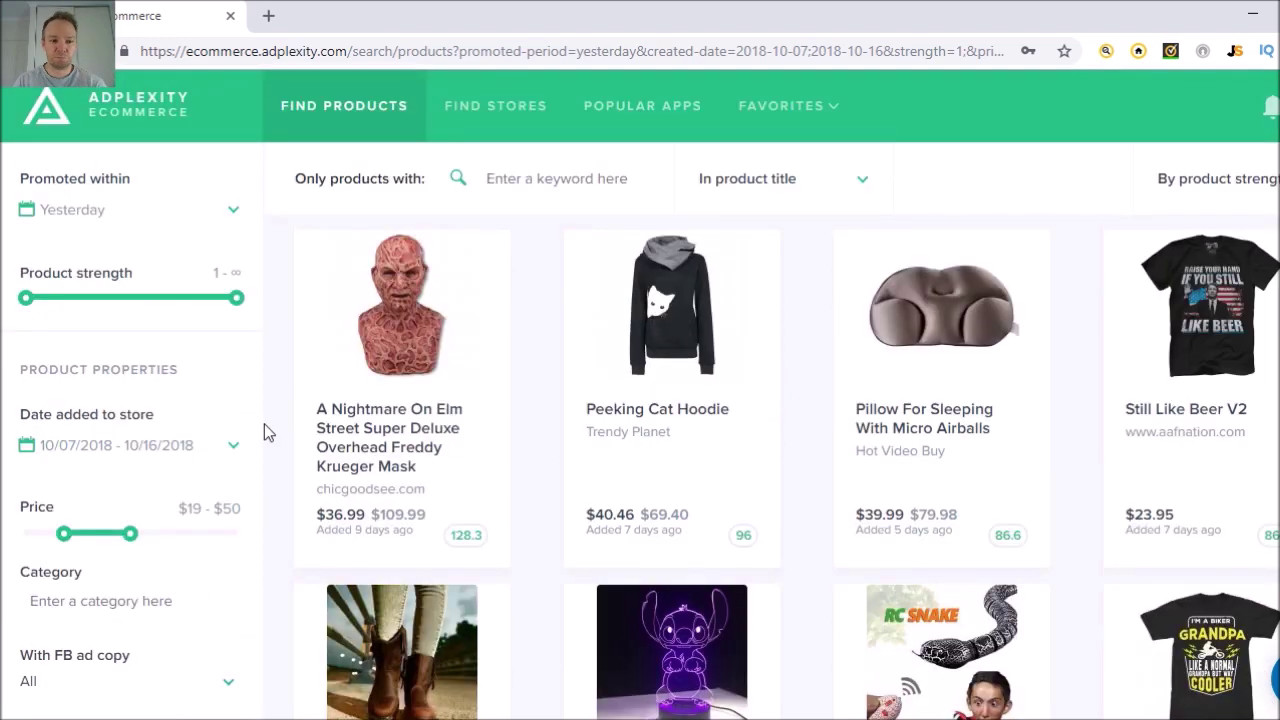
left_click(230, 220)
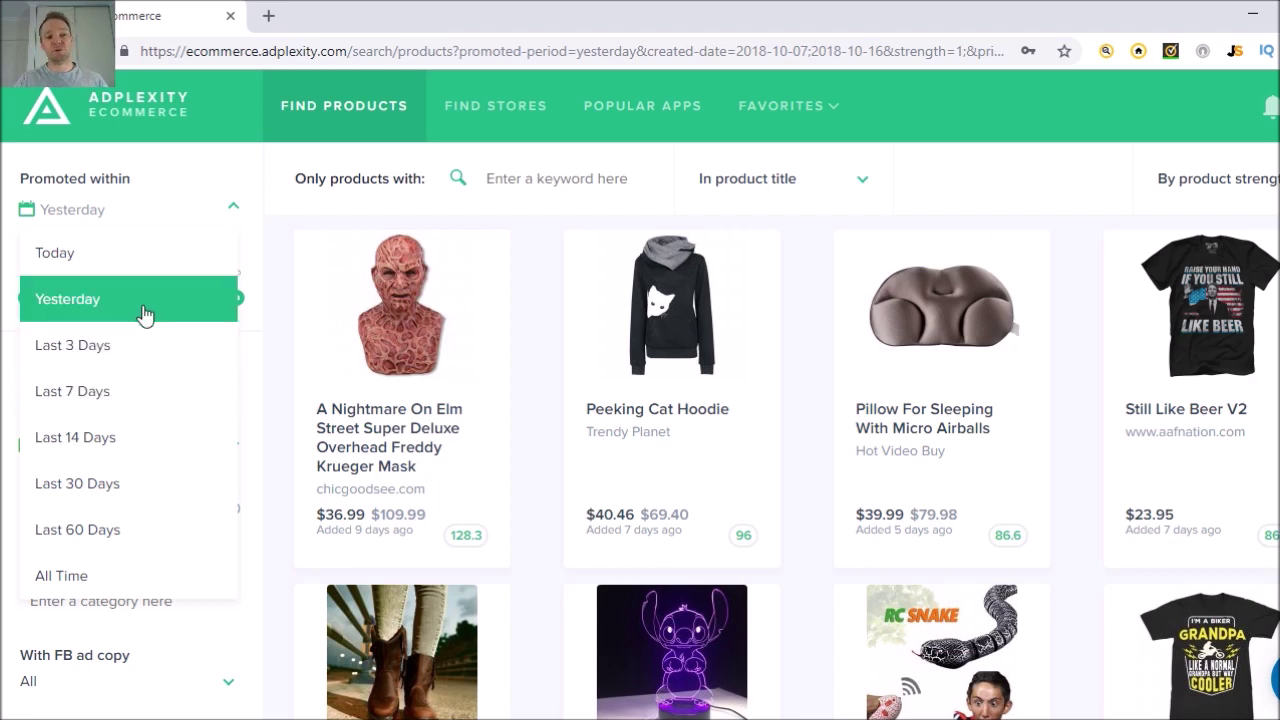
- Limit results to products promoted in the Last 7 Days and find the Stitch LED Lamp
left_click(136, 402)
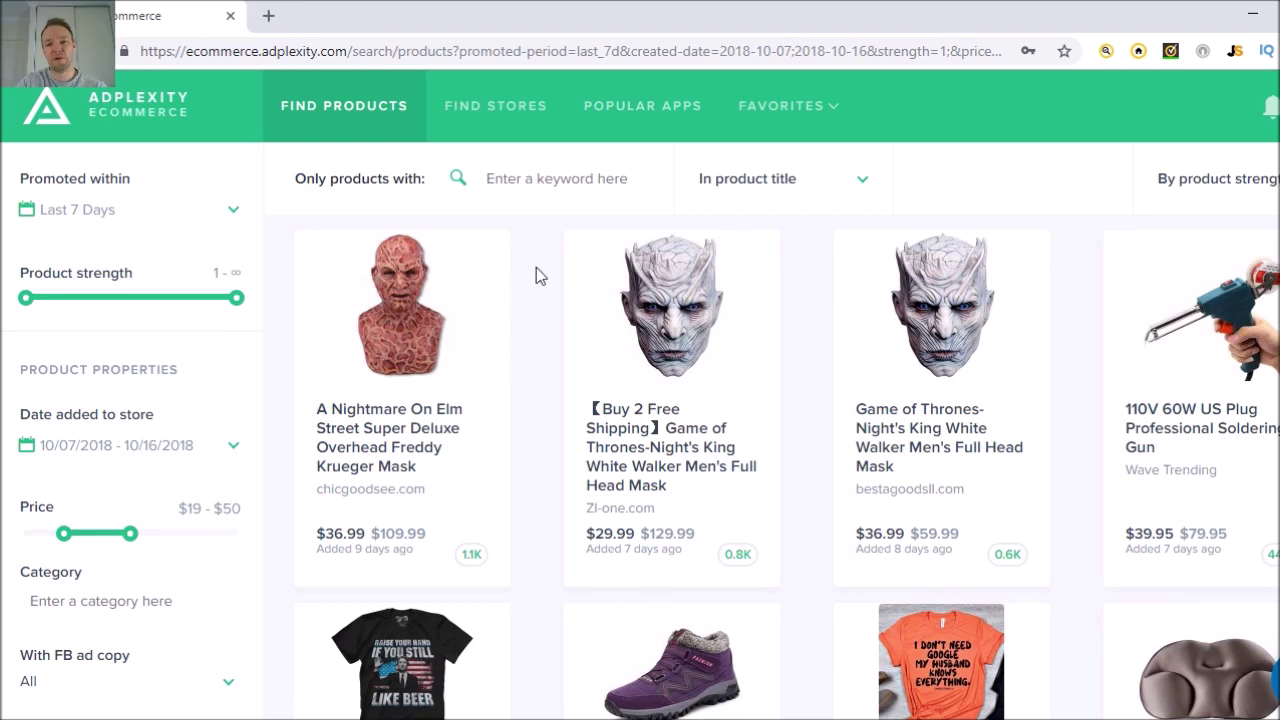
scroll(536, 267, "down", 4)
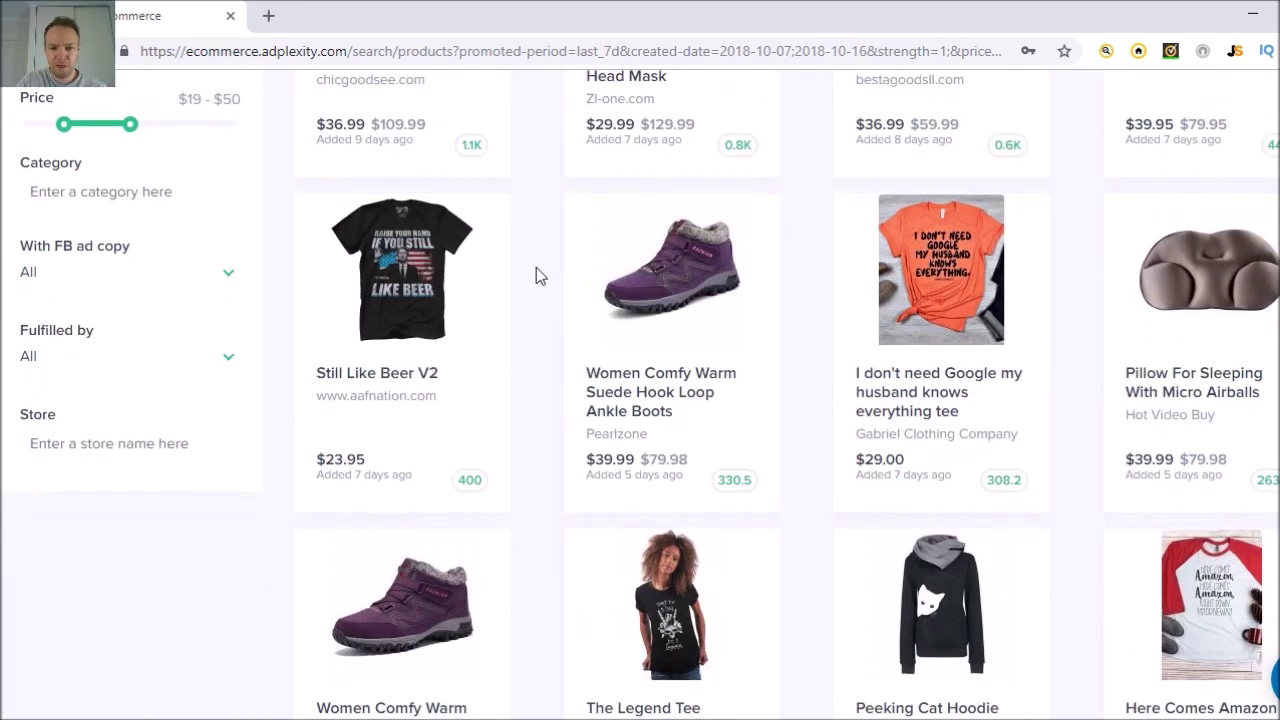
scroll(536, 267, "down", 1)
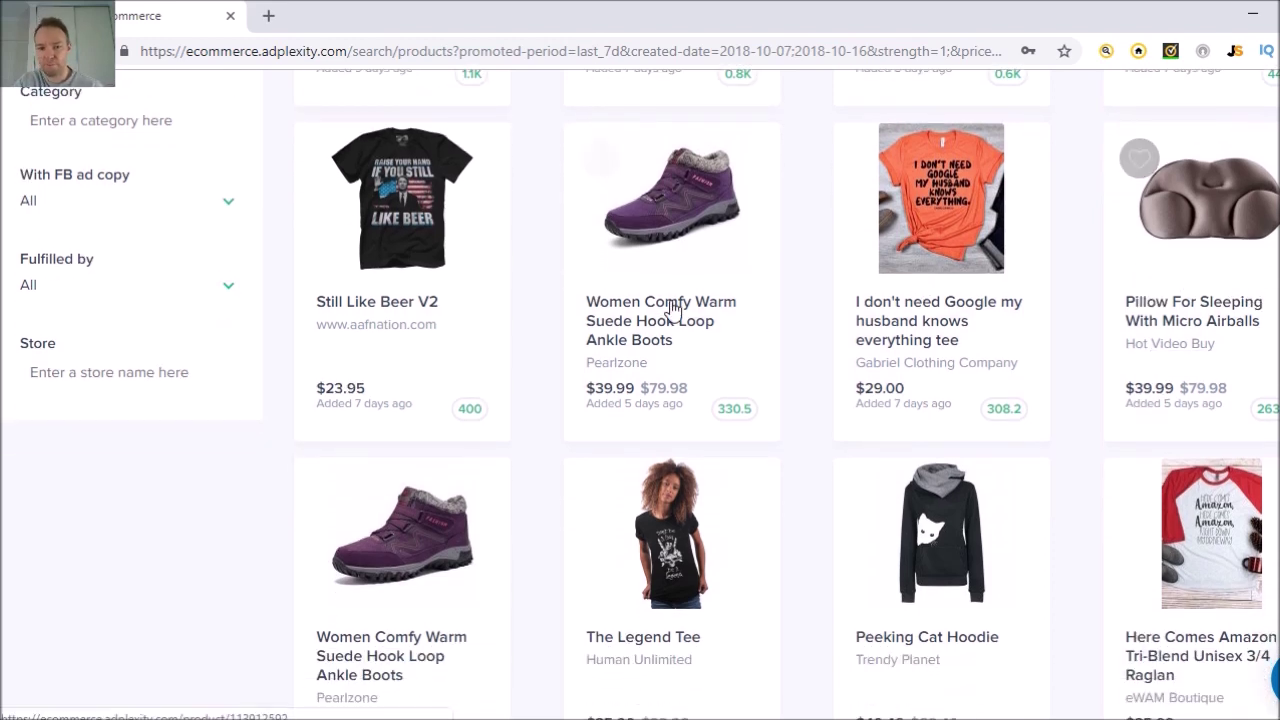
scroll(600, 290, "down", 3)
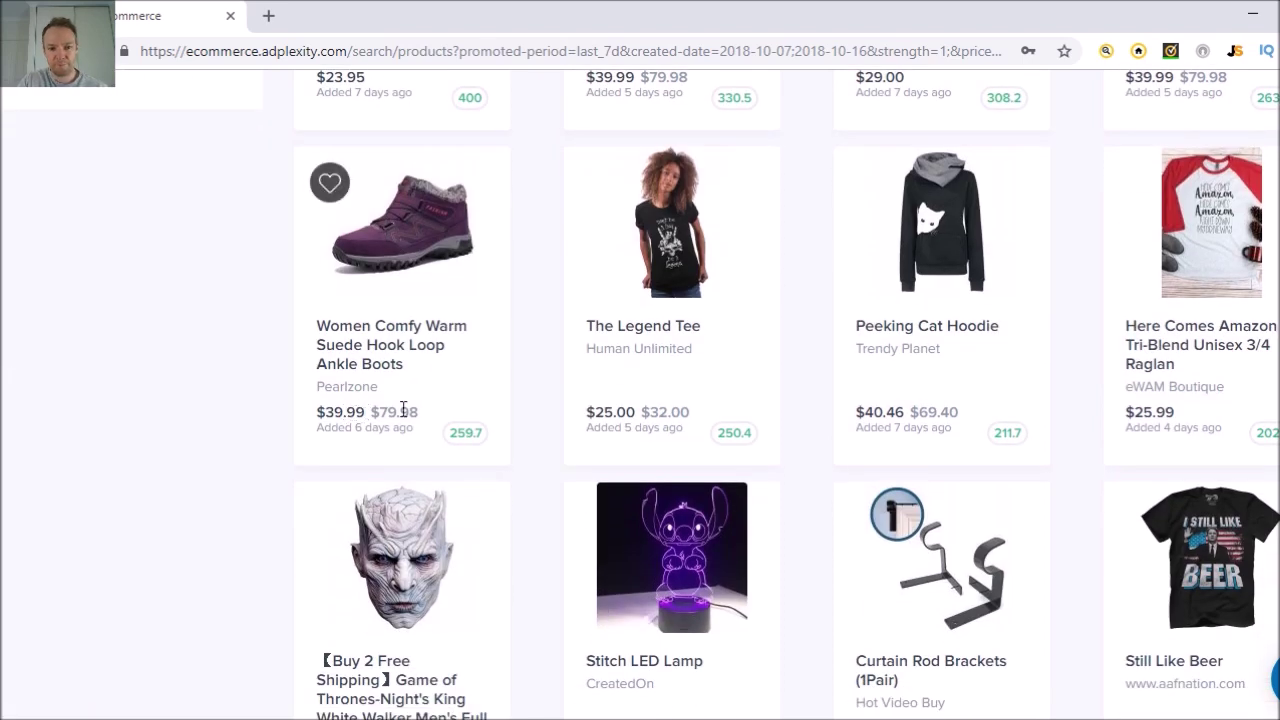
scroll(530, 317, "down", 3)
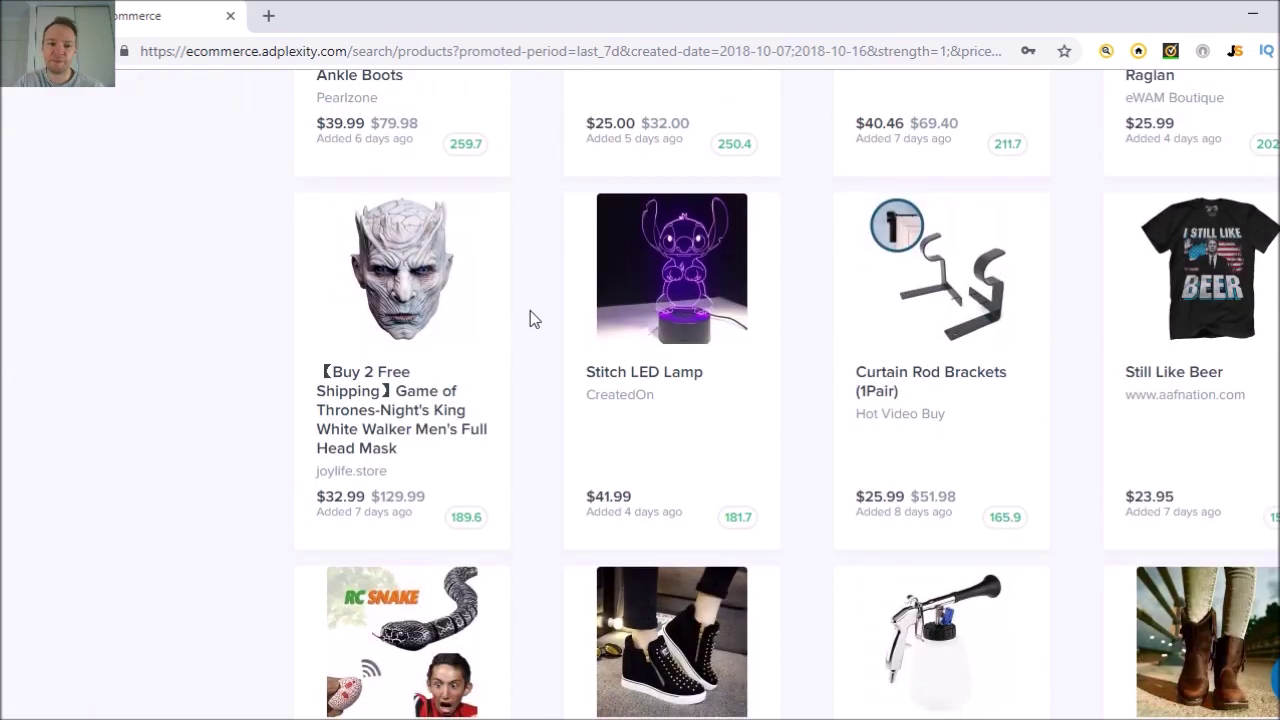
scroll(530, 318, "up", 1)
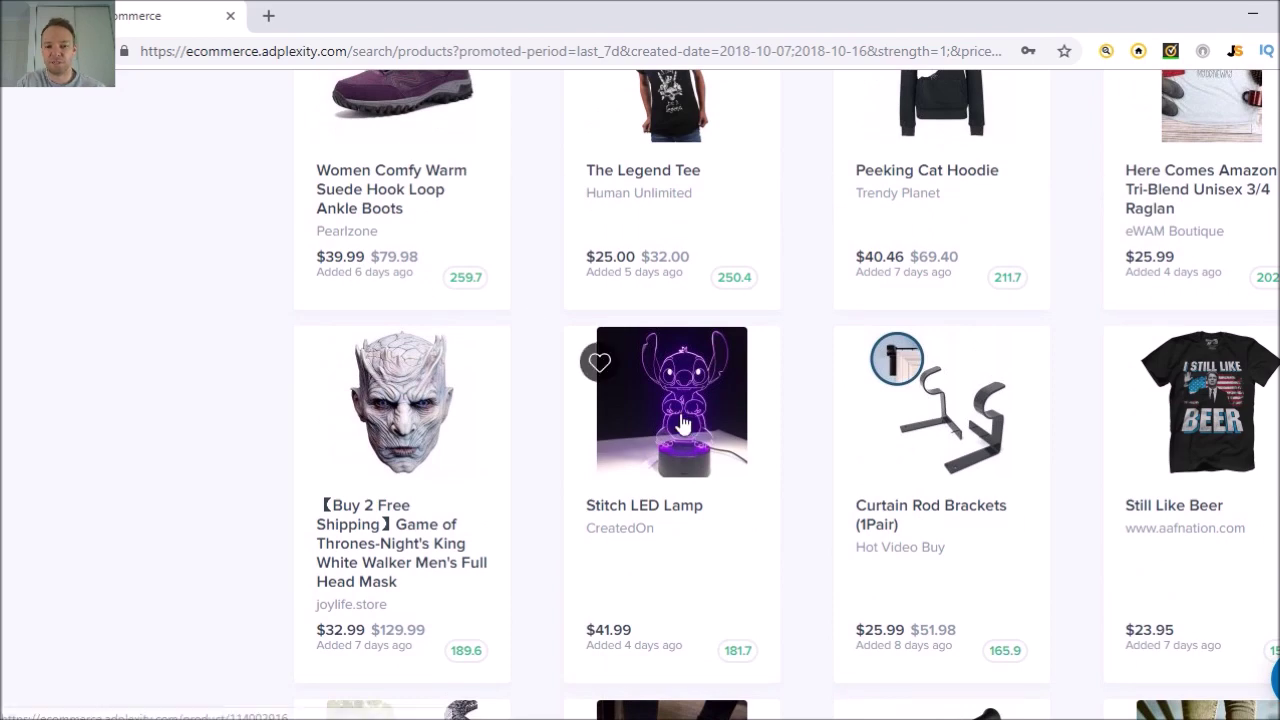
scroll(680, 423, "down", 2)
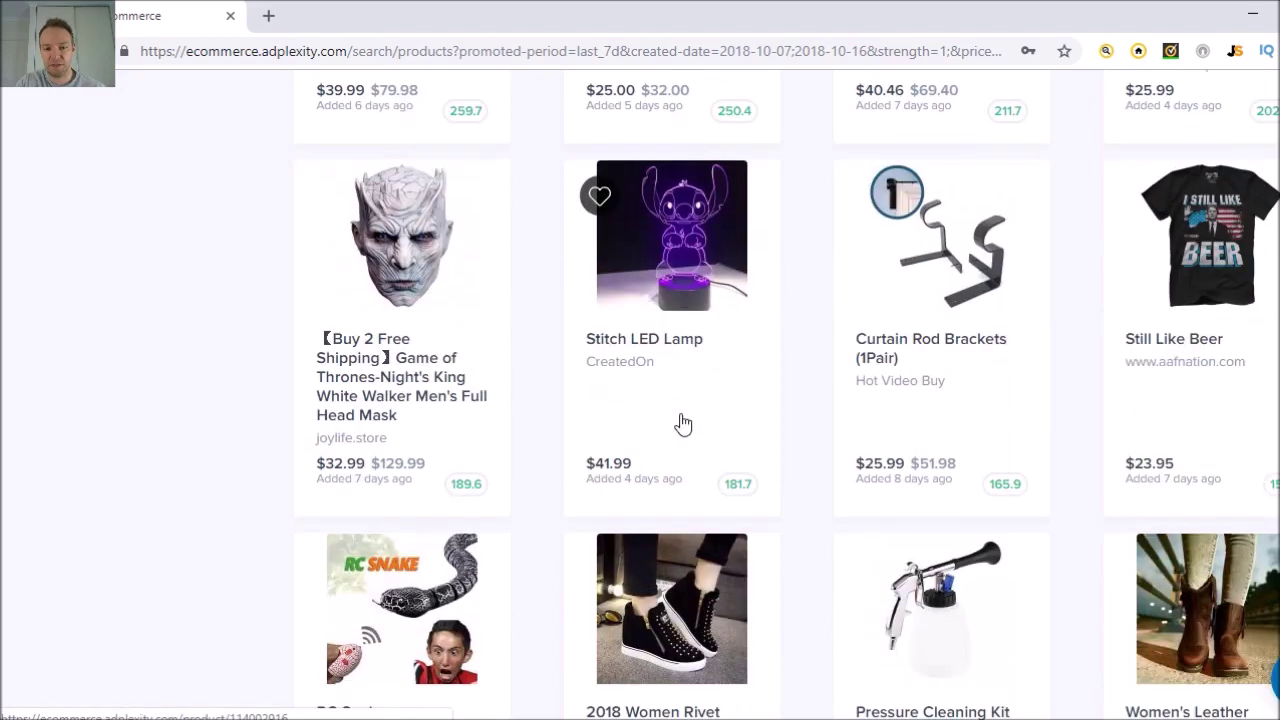
- Open the Stitch LED Lamp product page in a new tab and view its Facebook posts
left_click(667, 272)
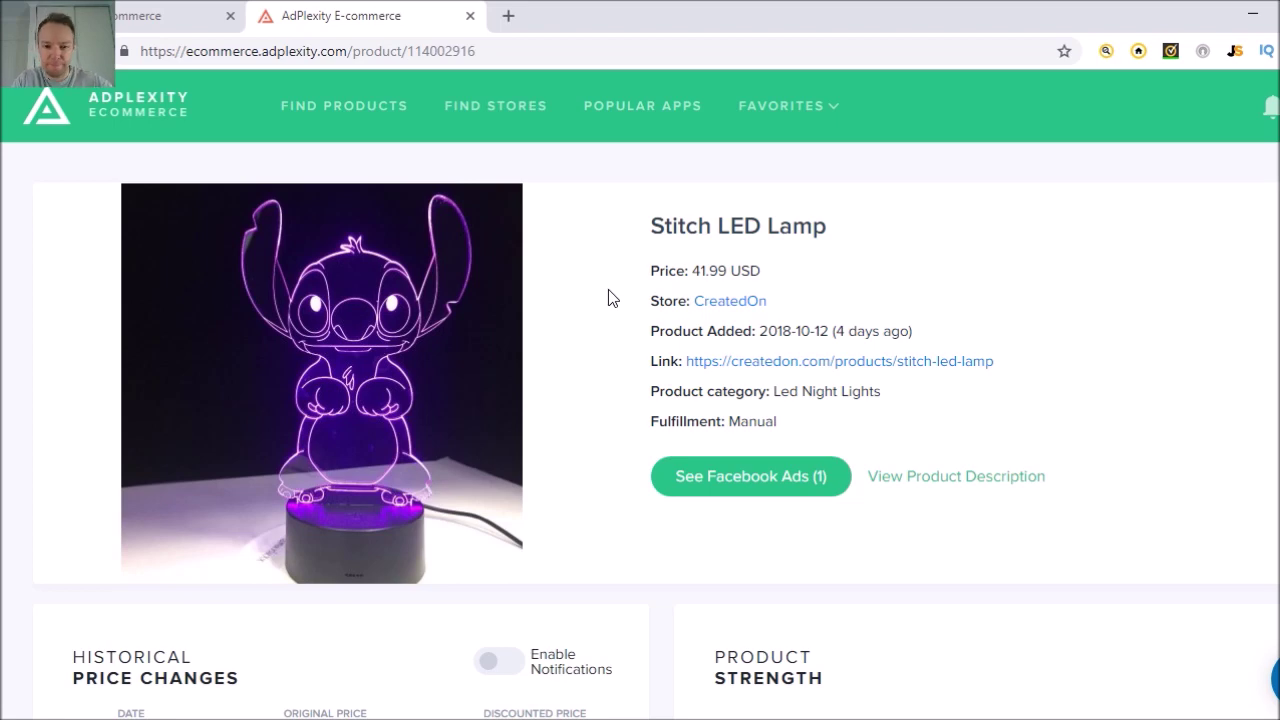
scroll(608, 292, "down", 2)
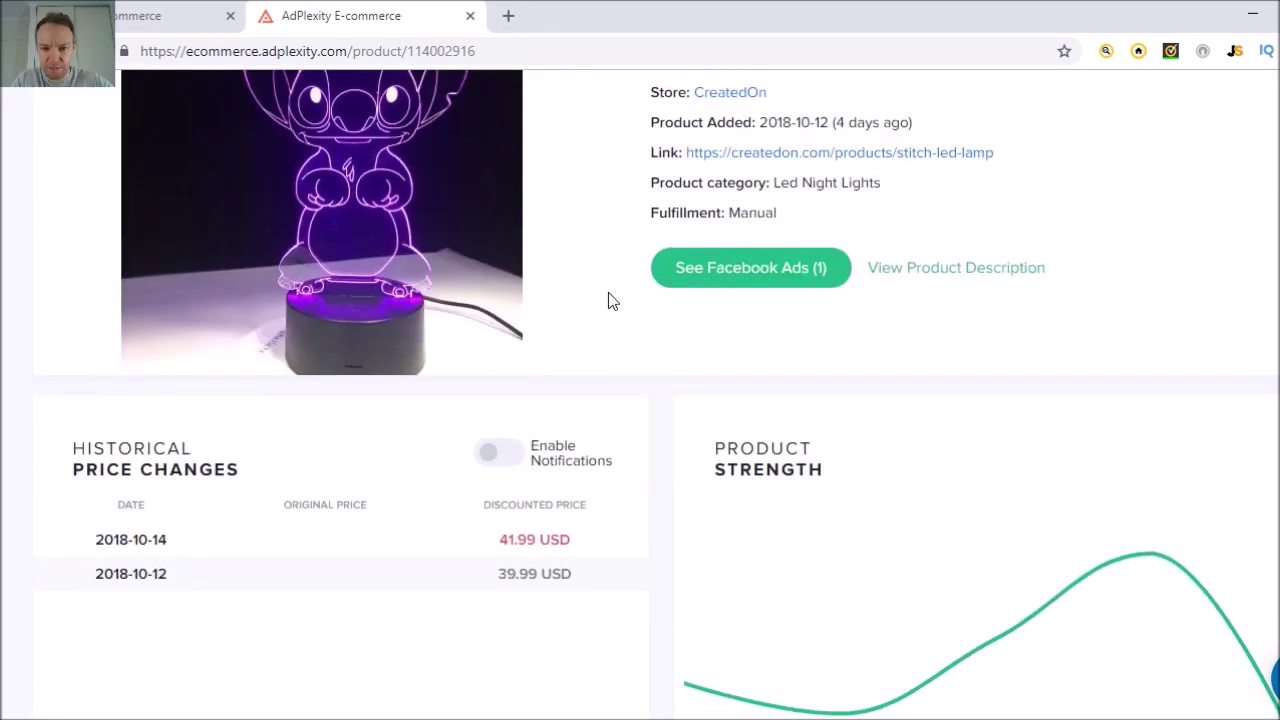
right_click(760, 272)
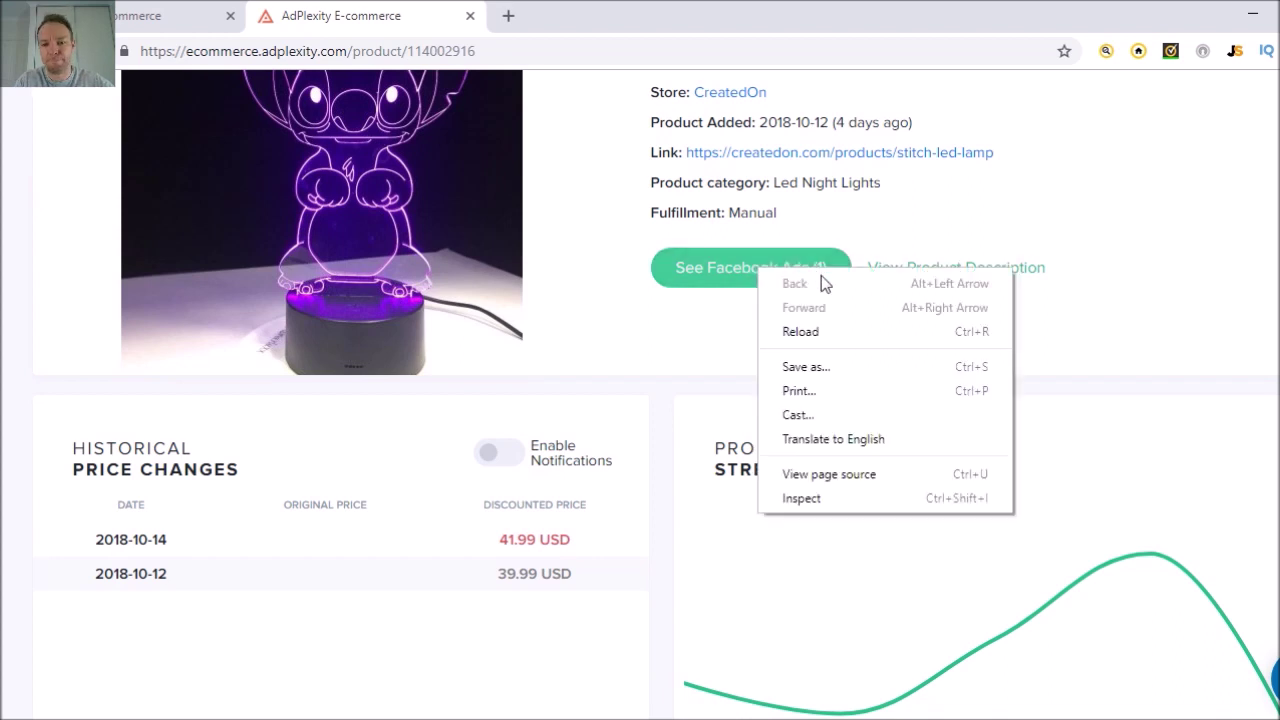
left_click(700, 300)
- View the lamp's single Facebook ad in the posts window, then close it
left_click(736, 283)
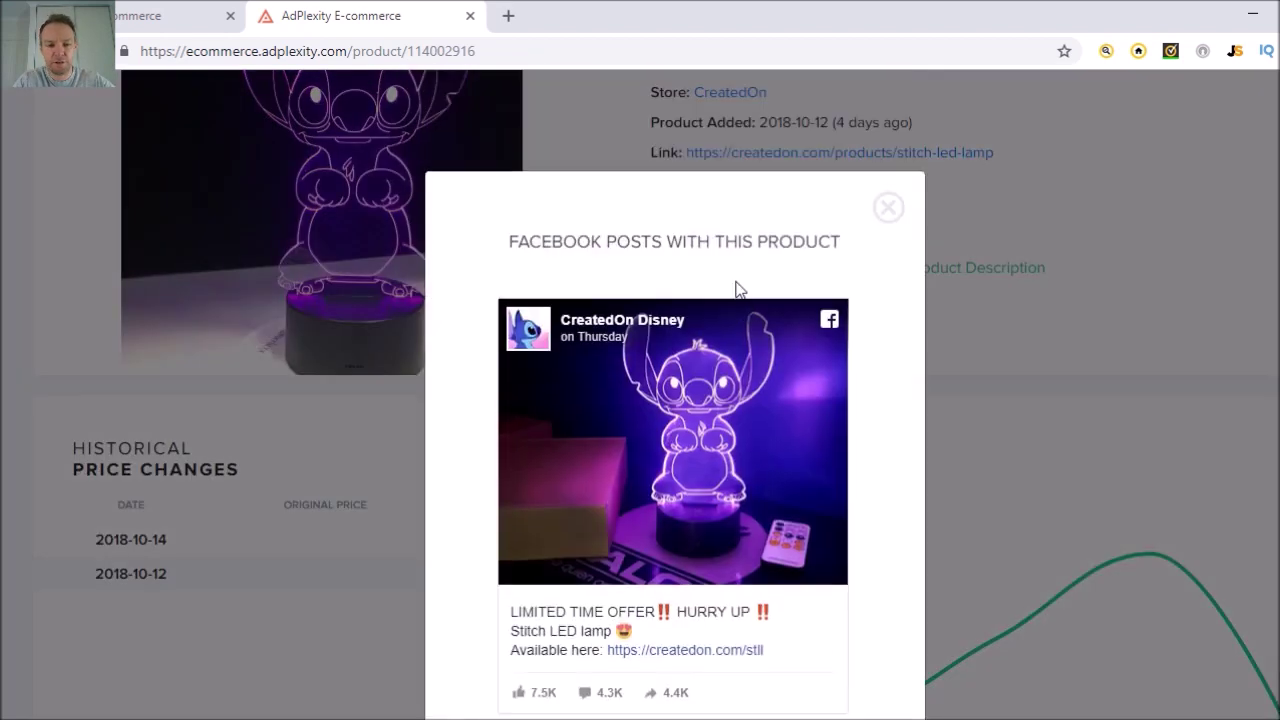
scroll(855, 428, "down", 1)
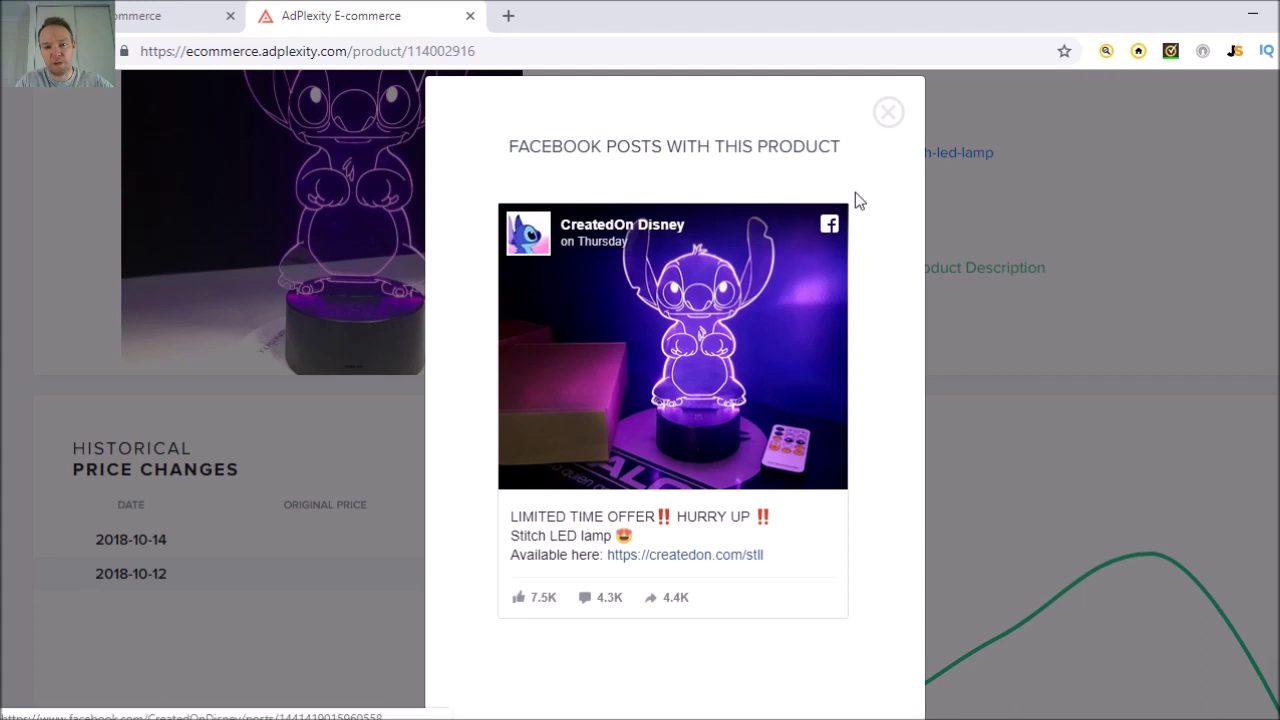
left_click(889, 114)
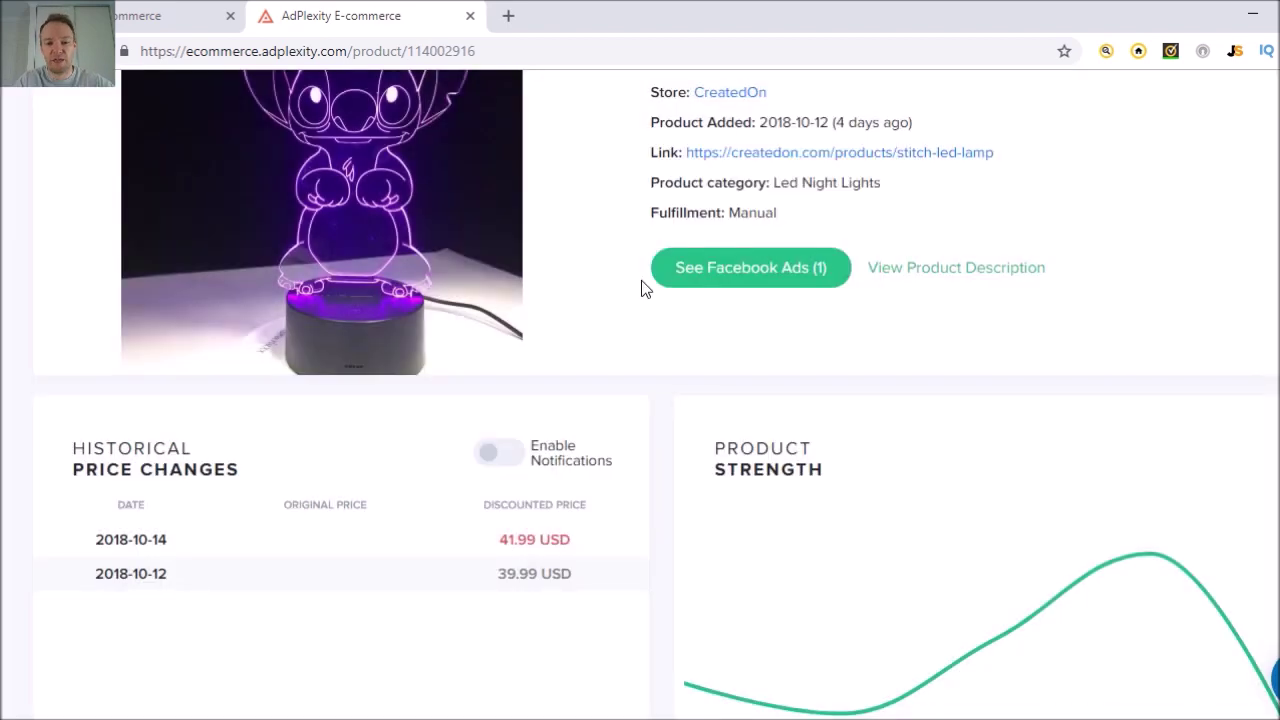
- Scroll through the Stitch LED Lamp's price history and back to the top
scroll(662, 248, "down", 2)
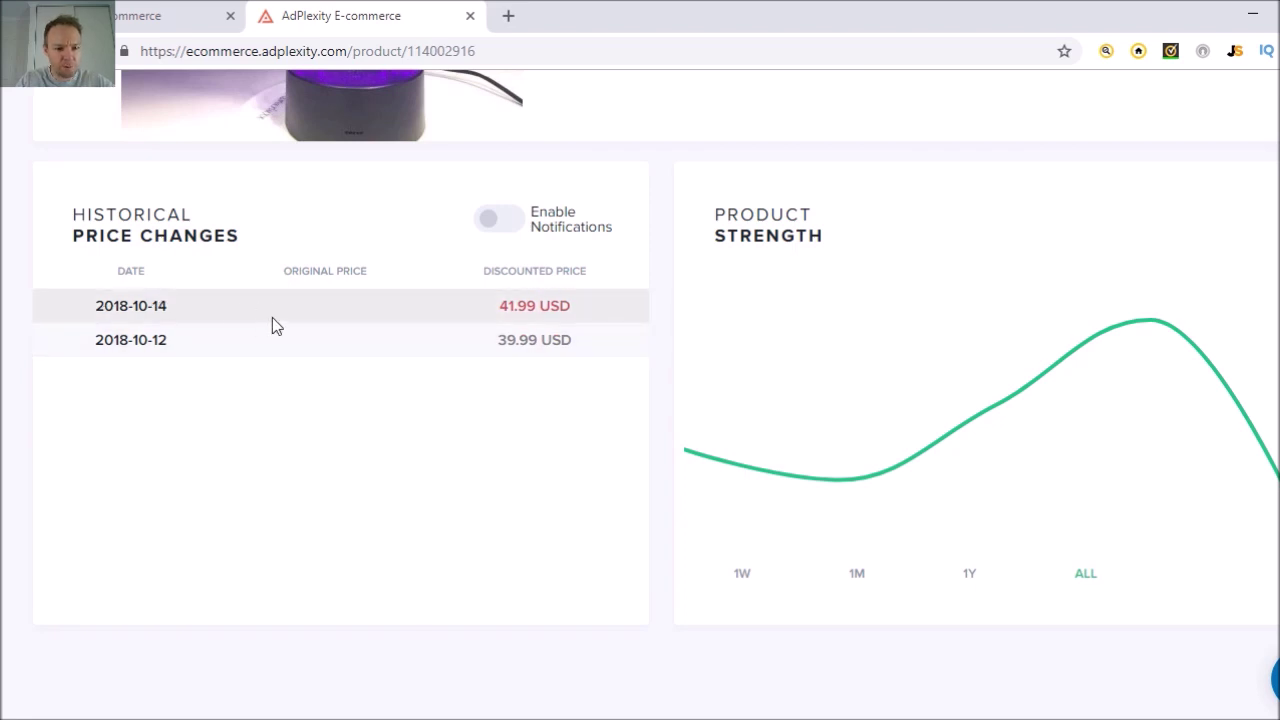
scroll(637, 175, "up", 5)
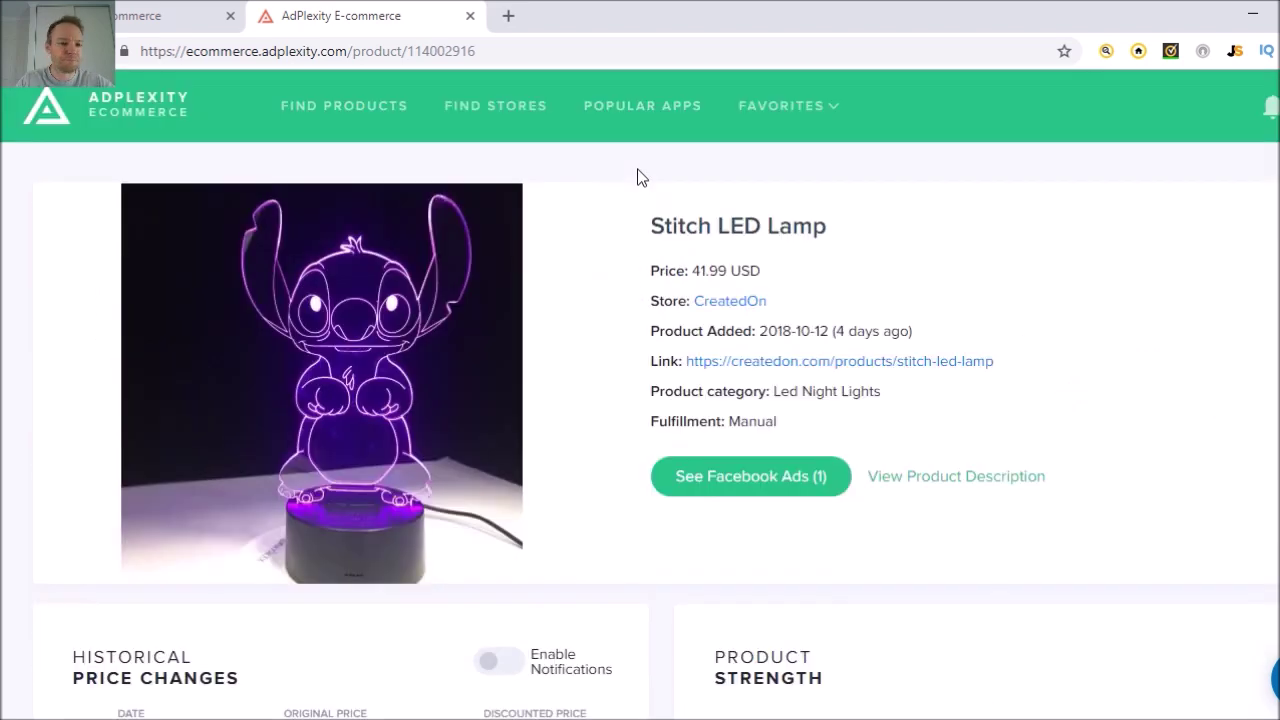